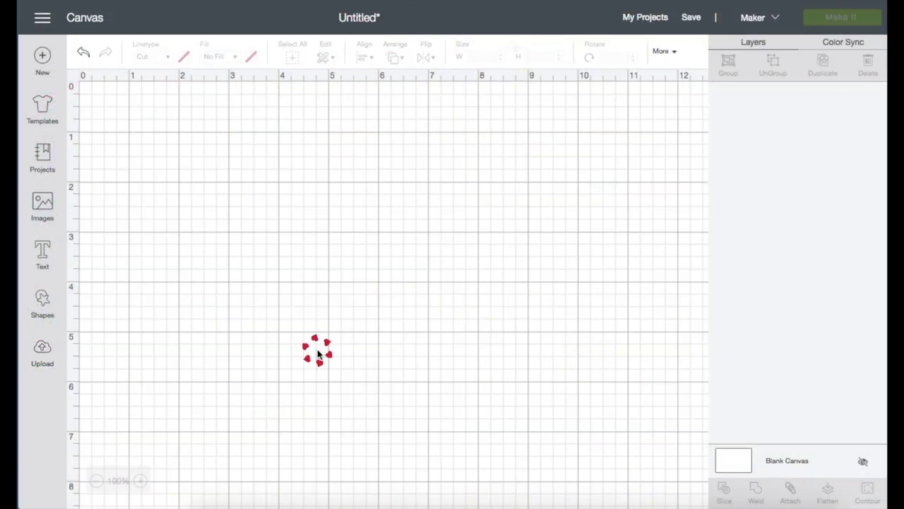
Upload Christmas texts.svg as an image named 'Christmas texts' and save it to the library.
{"action": "left_click", "coordinate": [43, 346]}
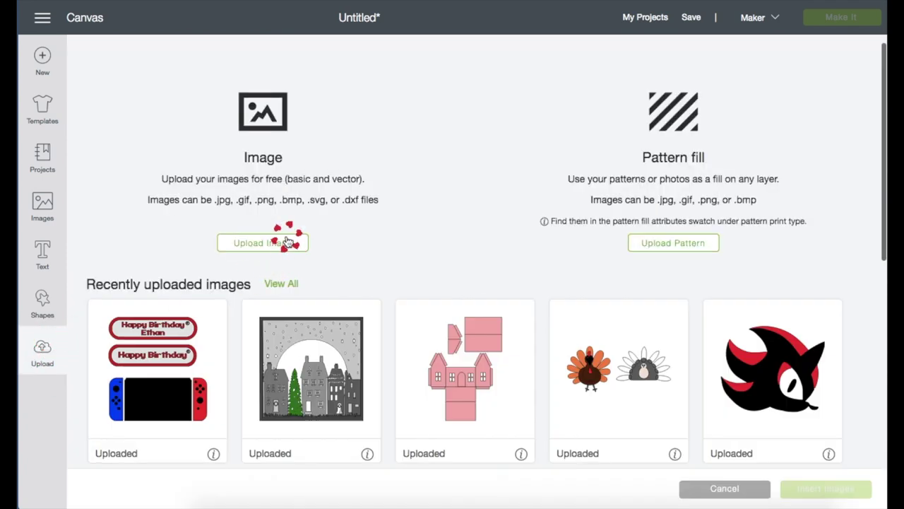
{"action": "left_click", "coordinate": [286, 241]}
{"action": "left_click", "coordinate": [479, 259]}
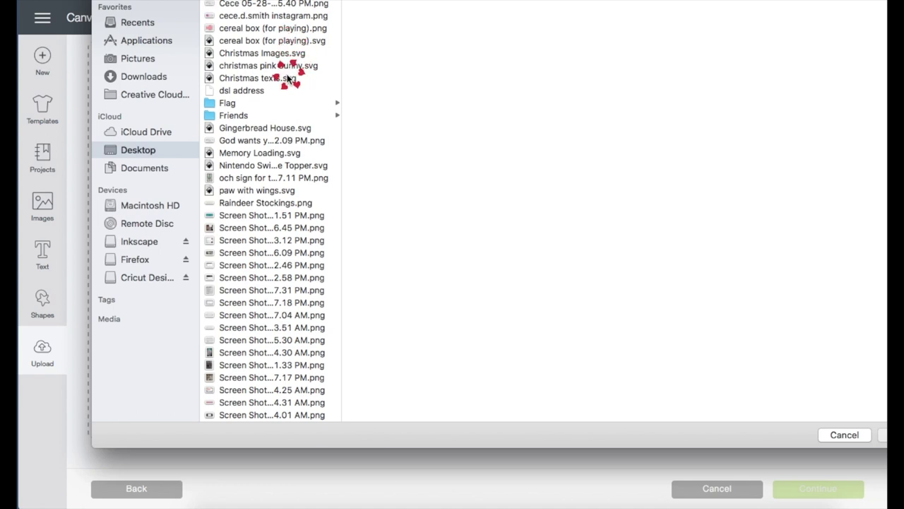
{"action": "double_click", "coordinate": [288, 79]}
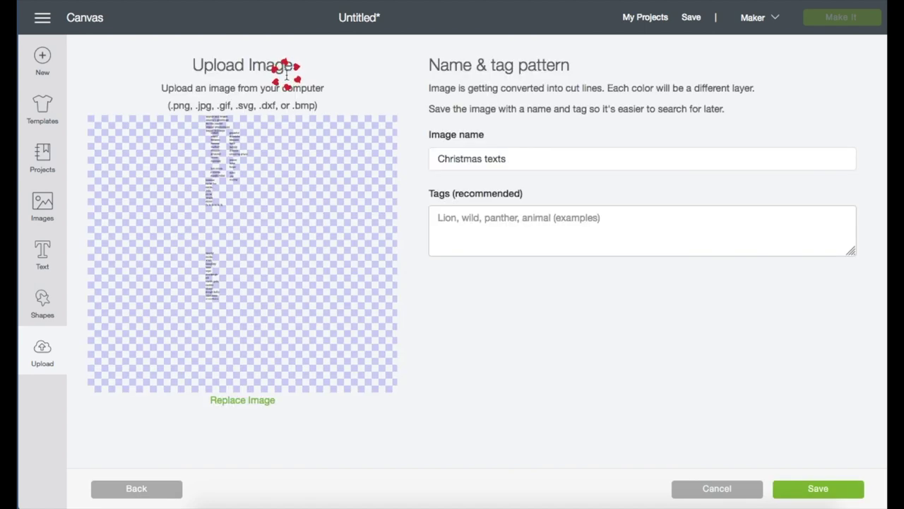
{"action": "left_click", "coordinate": [544, 163]}
{"action": "left_click", "coordinate": [612, 232]}
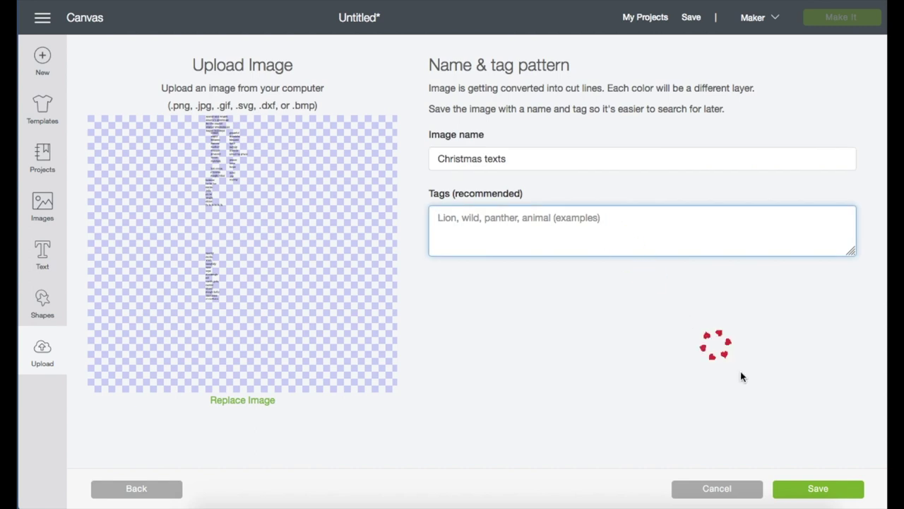
{"action": "left_click", "coordinate": [806, 493]}
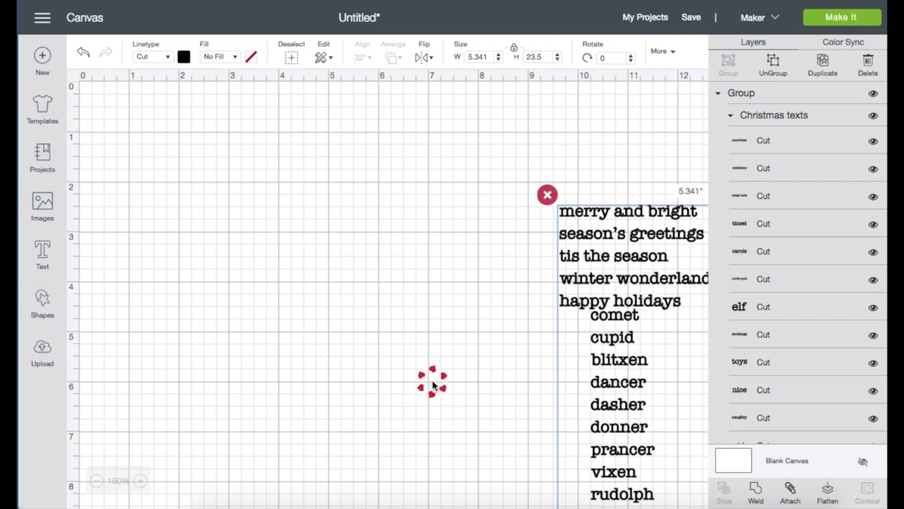
Move the word set to the upper left and gather the grateful, reindeer, hot cocoa, peace and noel lists at the top.
{"action": "left_click_drag", "start_coordinate": [629, 219], "coordinate": [120, 80]}
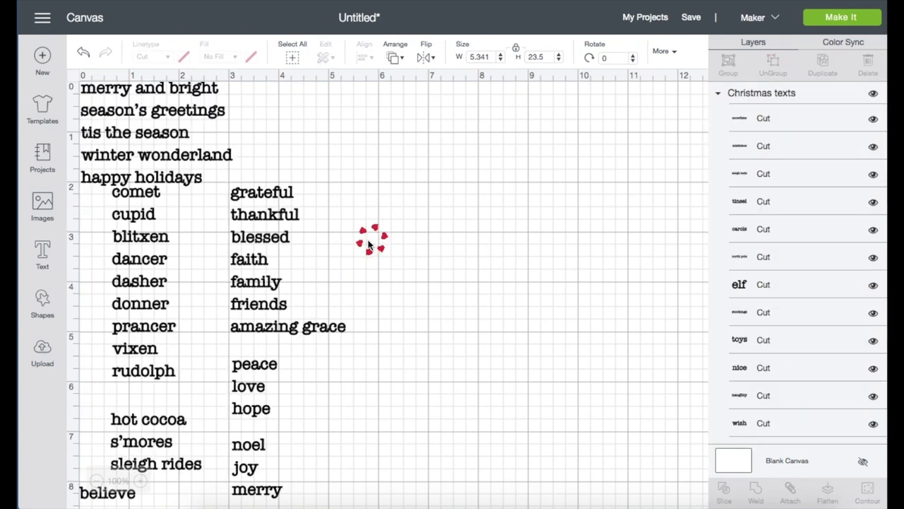
{"action": "left_click_drag", "start_coordinate": [269, 220], "coordinate": [297, 110]}
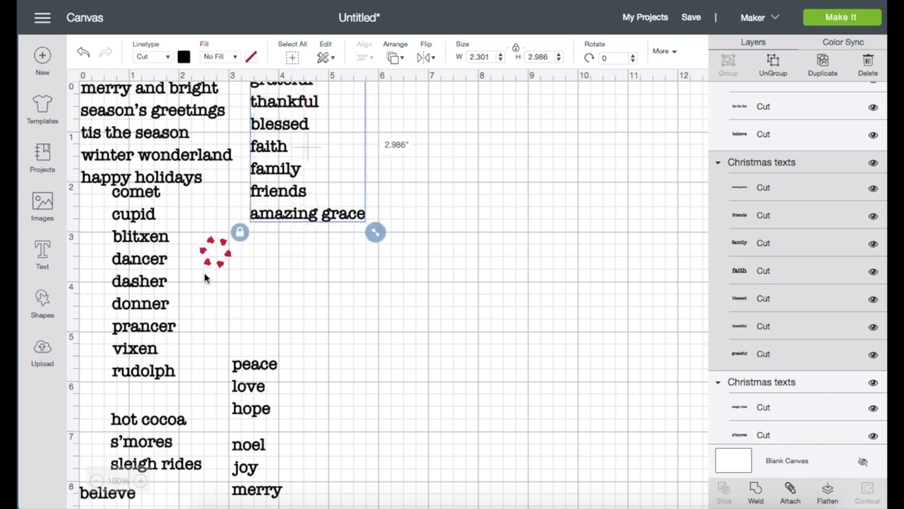
{"action": "left_click_drag", "start_coordinate": [146, 299], "coordinate": [450, 193]}
{"action": "left_click_drag", "start_coordinate": [183, 422], "coordinate": [162, 247]}
{"action": "left_click_drag", "start_coordinate": [247, 363], "coordinate": [238, 262]}
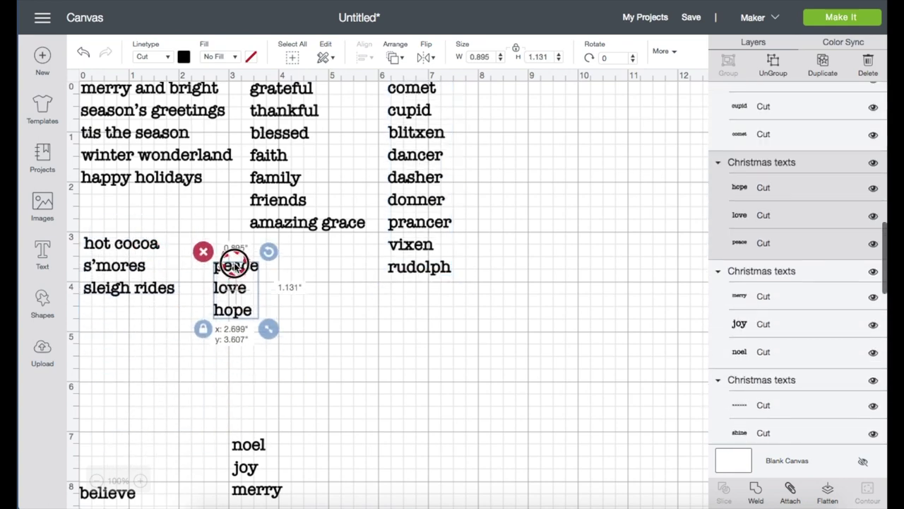
{"action": "left_click_drag", "start_coordinate": [250, 444], "coordinate": [315, 263]}
Tighten the layout, tucking the noel, joy, merry list beside peace, love, hope.
{"action": "left_click_drag", "start_coordinate": [127, 493], "coordinate": [547, 94]}
{"action": "scroll", "coordinate": [361, 360], "scroll_direction": "down", "scroll_amount": 6}
{"action": "scroll", "coordinate": [360, 364], "scroll_direction": "down", "scroll_amount": 10}
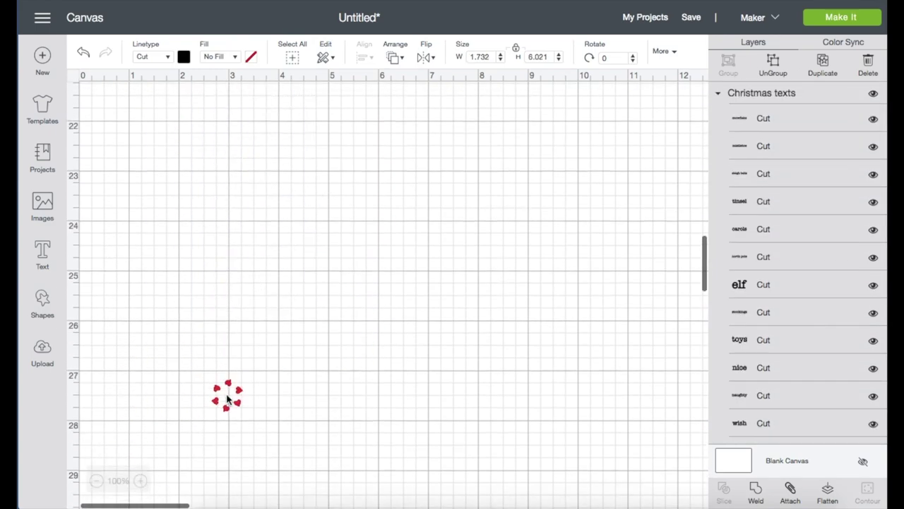
{"action": "scroll", "coordinate": [226, 394], "scroll_direction": "up", "scroll_amount": 10}
{"action": "left_click_drag", "start_coordinate": [238, 259], "coordinate": [196, 208]}
{"action": "scroll", "coordinate": [468, 363], "scroll_direction": "up", "scroll_amount": 5}
{"action": "left_click_drag", "start_coordinate": [298, 281], "coordinate": [246, 243]}
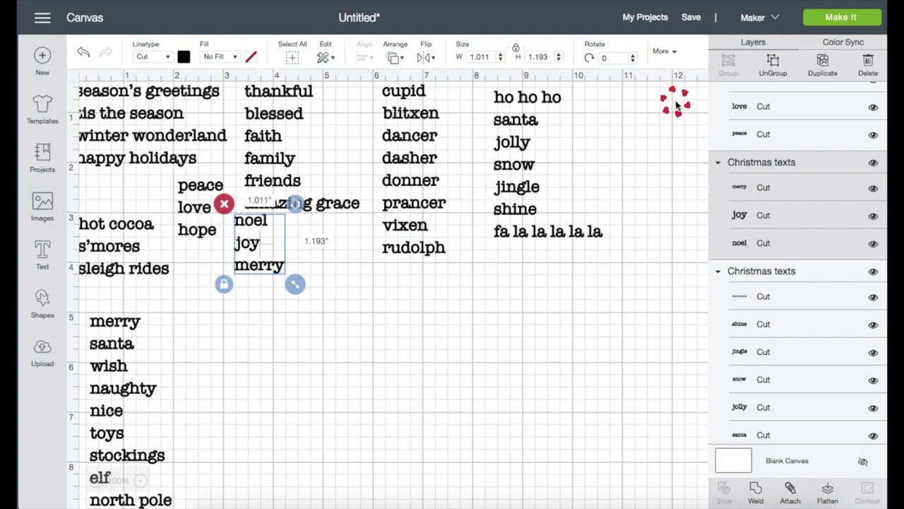
Group and hide the arranged lists, then move the merry–snowflake list to the top-left corner.
{"action": "left_click_drag", "start_coordinate": [676, 99], "coordinate": [72, 248]}
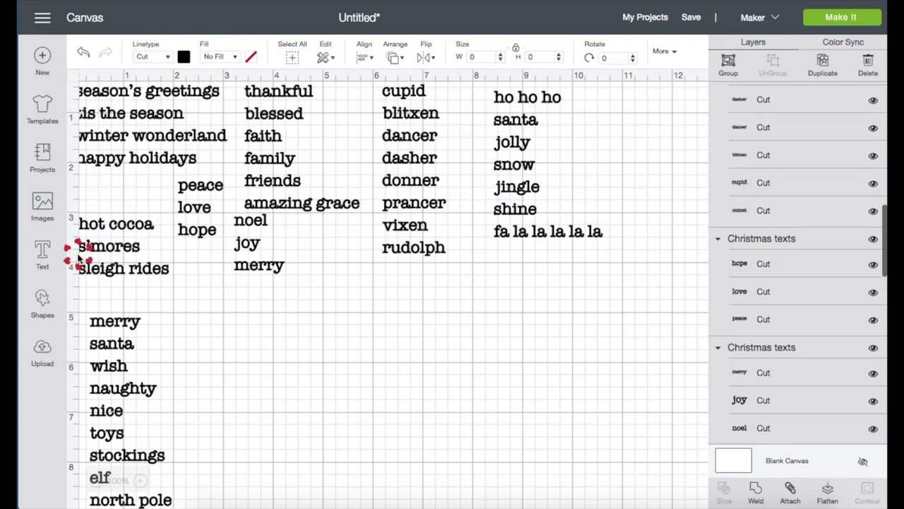
{"action": "left_click", "coordinate": [732, 70]}
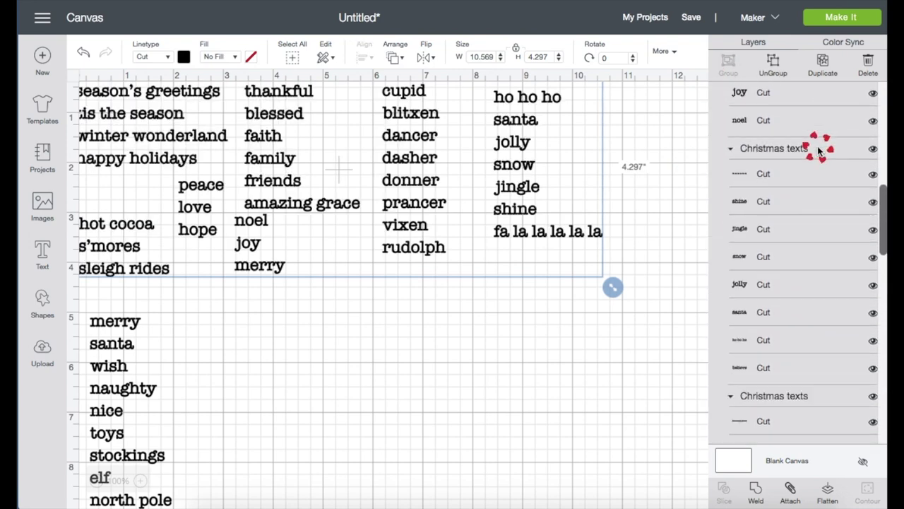
{"action": "left_click", "coordinate": [873, 94]}
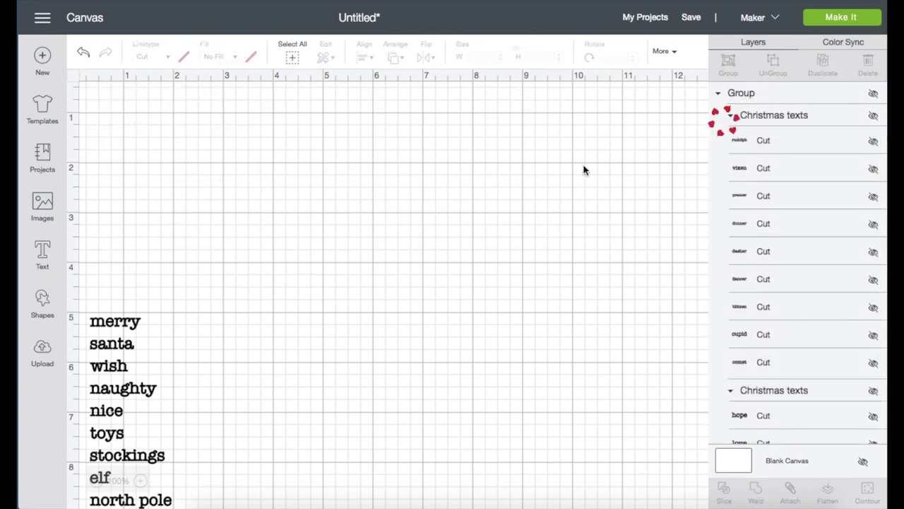
{"action": "left_click_drag", "start_coordinate": [135, 322], "coordinate": [134, 95]}
{"action": "left_click_drag", "start_coordinate": [136, 236], "coordinate": [113, 180]}
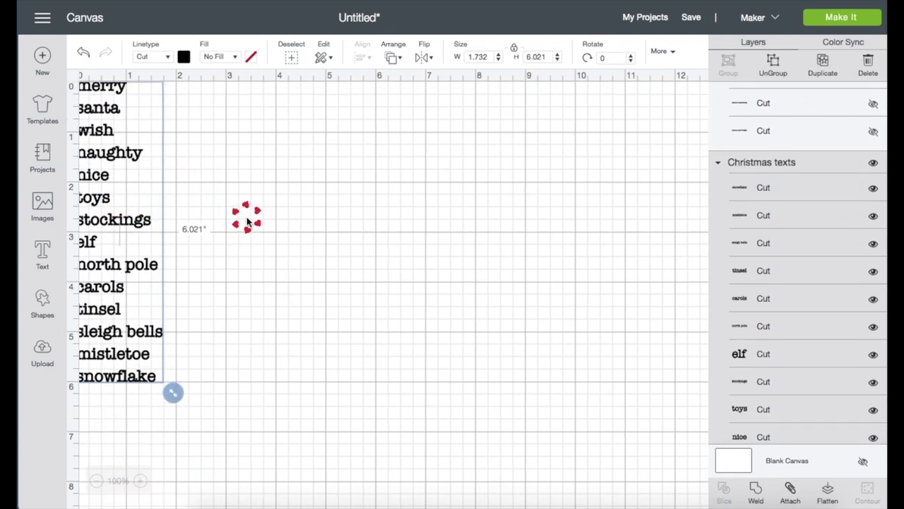
Add a square shape and size it to 2 × 0.5 in.
{"action": "left_click", "coordinate": [44, 303]}
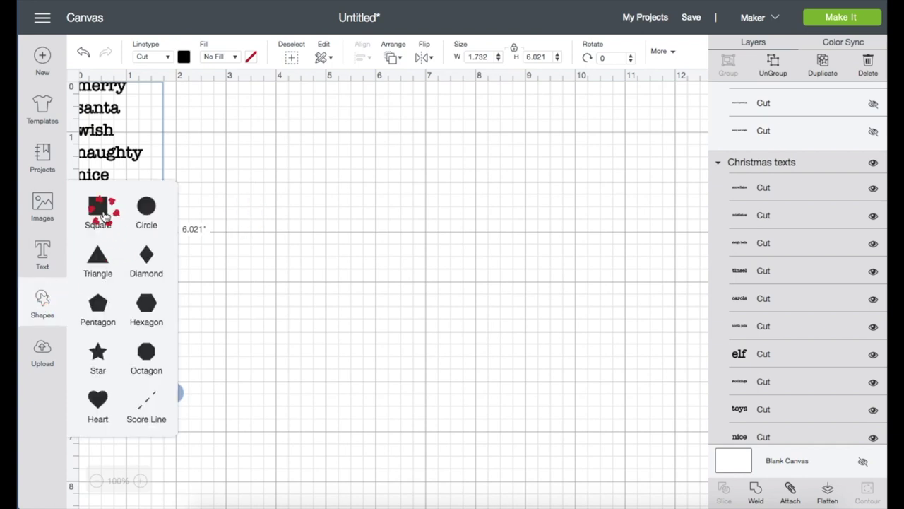
{"action": "left_click", "coordinate": [103, 215]}
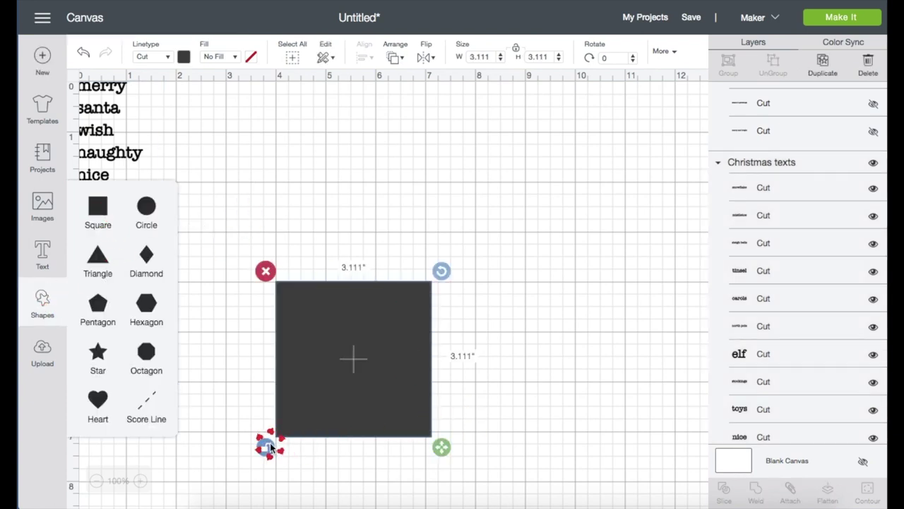
{"action": "left_click", "coordinate": [487, 56]}
{"action": "type", "text": "2"}
{"action": "left_click", "coordinate": [538, 56]}
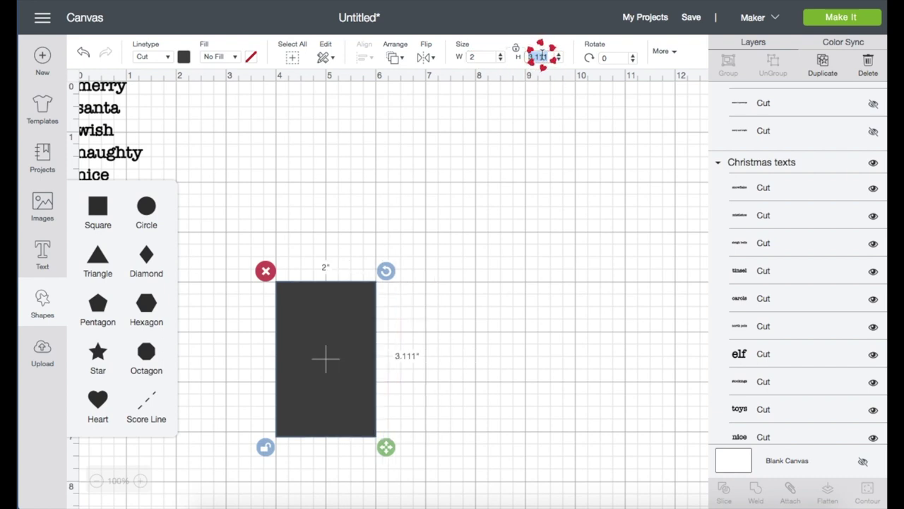
{"action": "left_click", "coordinate": [422, 315]}
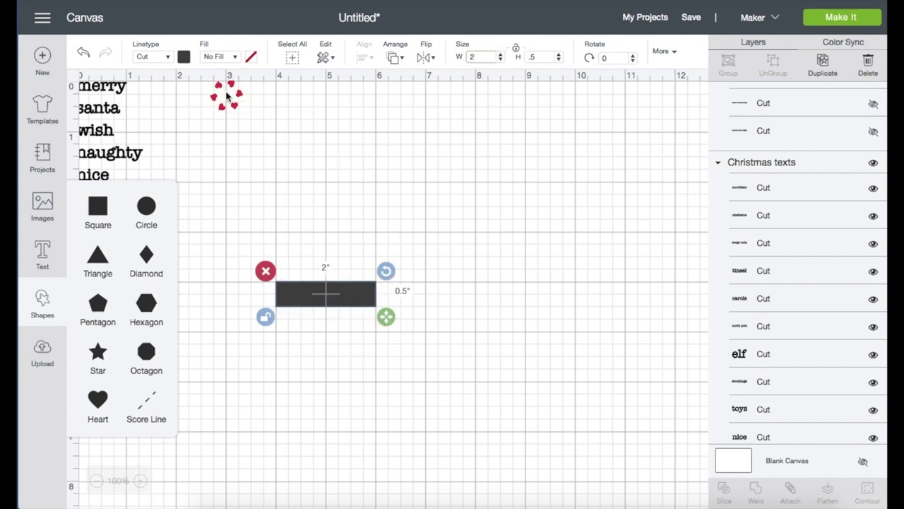
Colour the rectangle light orange.
{"action": "left_click", "coordinate": [185, 57]}
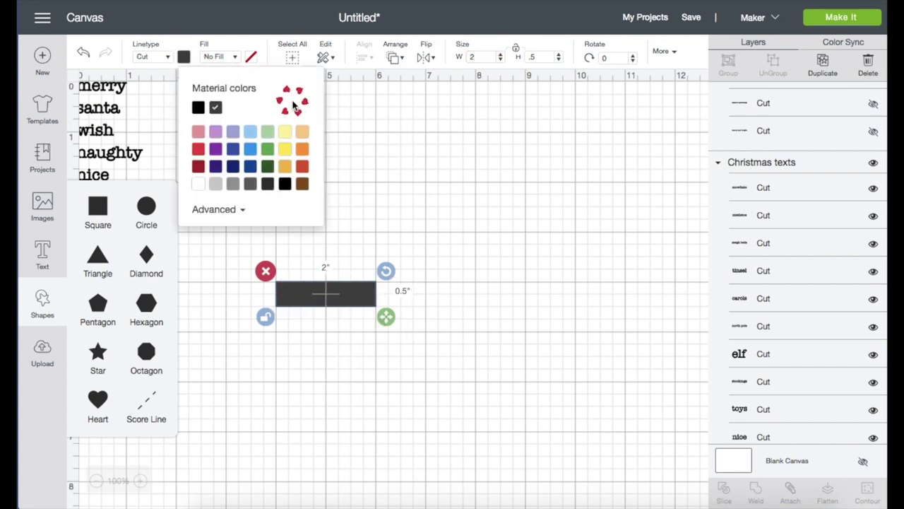
{"action": "left_click", "coordinate": [303, 133]}
{"action": "left_click", "coordinate": [216, 210]}
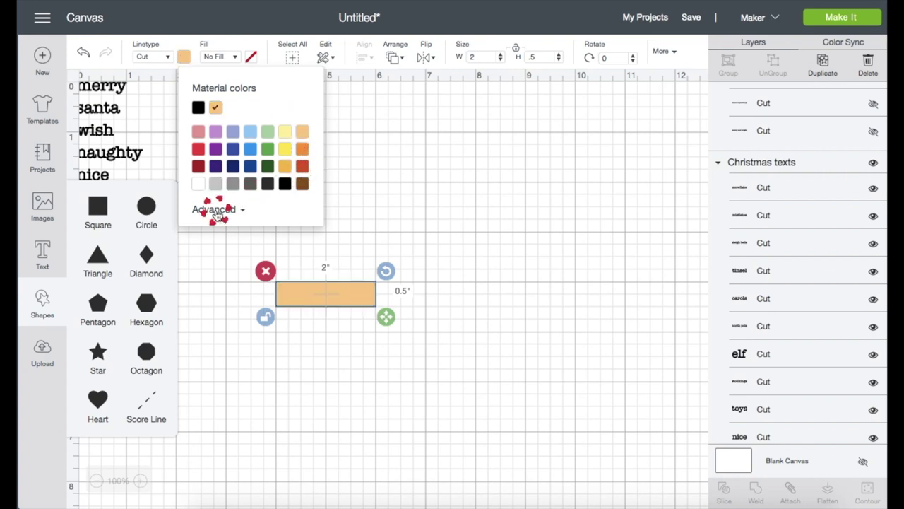
{"action": "left_click", "coordinate": [403, 191]}
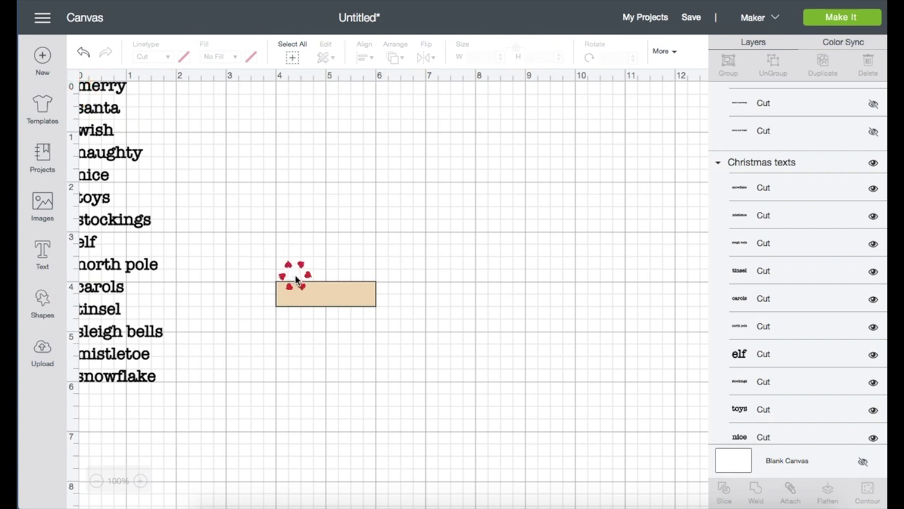
Lock the rectangle's proportions and move it up beside 'merry' and 'santa'.
{"action": "left_click", "coordinate": [309, 300]}
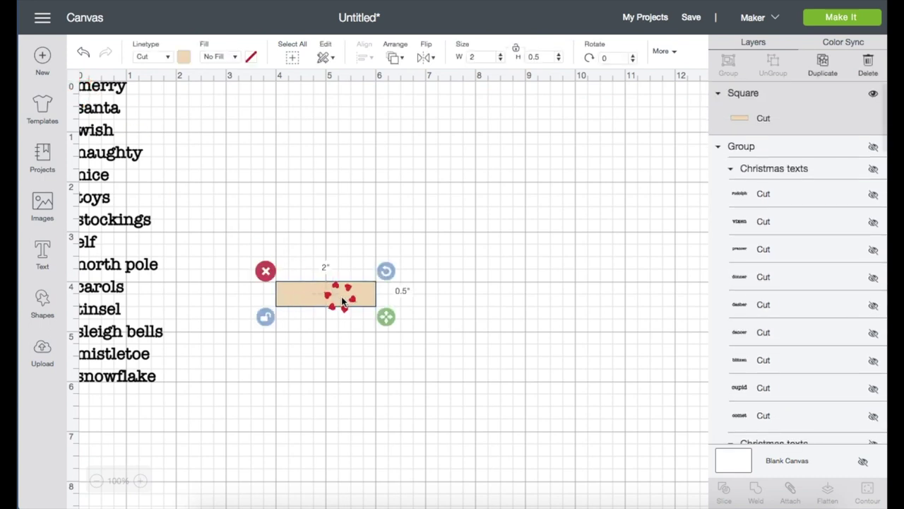
{"action": "left_click", "coordinate": [267, 319]}
{"action": "left_click", "coordinate": [318, 311]}
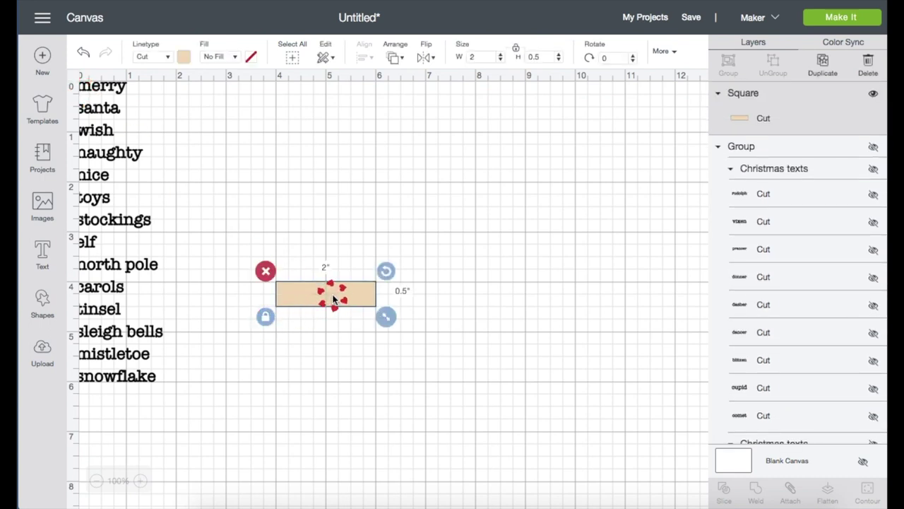
{"action": "left_click_drag", "start_coordinate": [333, 298], "coordinate": [226, 118]}
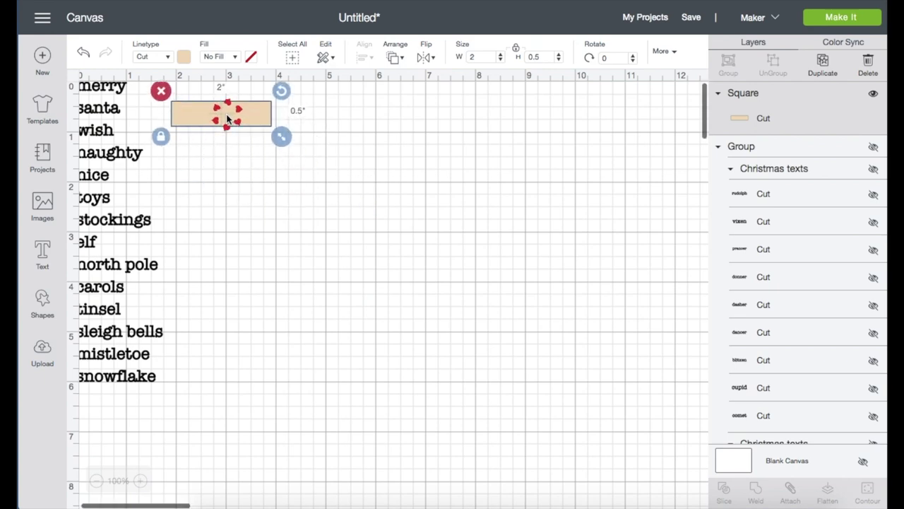
Shift the word list right and place the reference rectangle behind the words over 'merry'.
{"action": "scroll", "coordinate": [227, 119], "scroll_direction": "down", "scroll_amount": 1}
{"action": "left_click_drag", "start_coordinate": [117, 154], "coordinate": [238, 221]}
{"action": "left_click", "coordinate": [259, 108]}
{"action": "left_click_drag", "start_coordinate": [258, 108], "coordinate": [262, 170]}
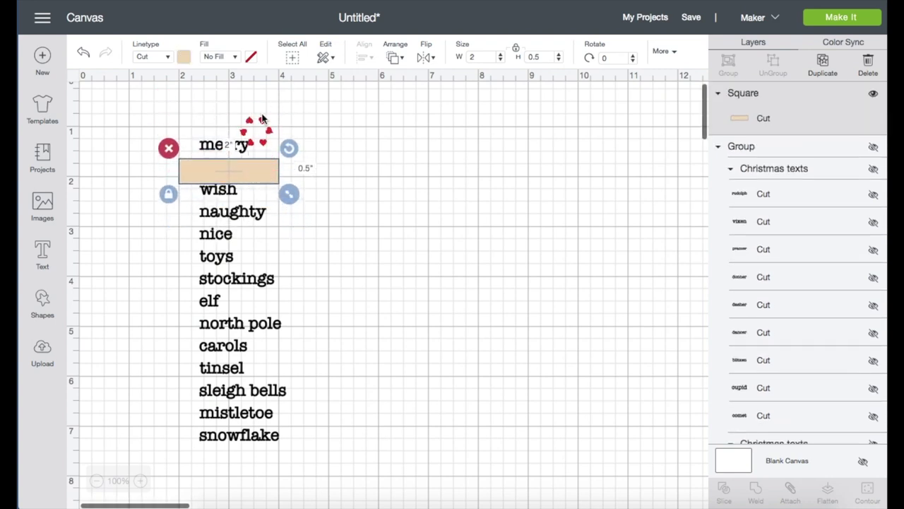
{"action": "left_click", "coordinate": [393, 58]}
{"action": "left_click", "coordinate": [417, 84]}
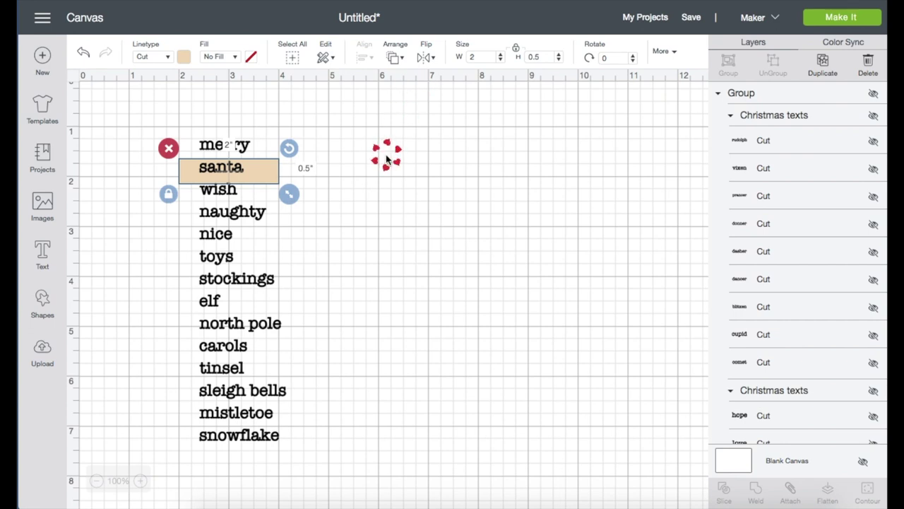
{"action": "left_click_drag", "start_coordinate": [271, 181], "coordinate": [294, 414]}
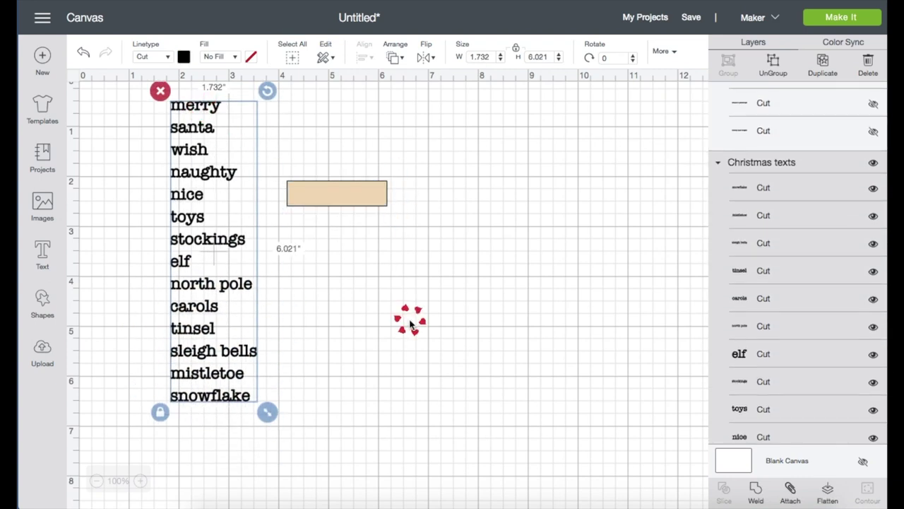
Hide the reference rectangle, select the Christmas word list and start Make It.
{"action": "left_click", "coordinate": [366, 195]}
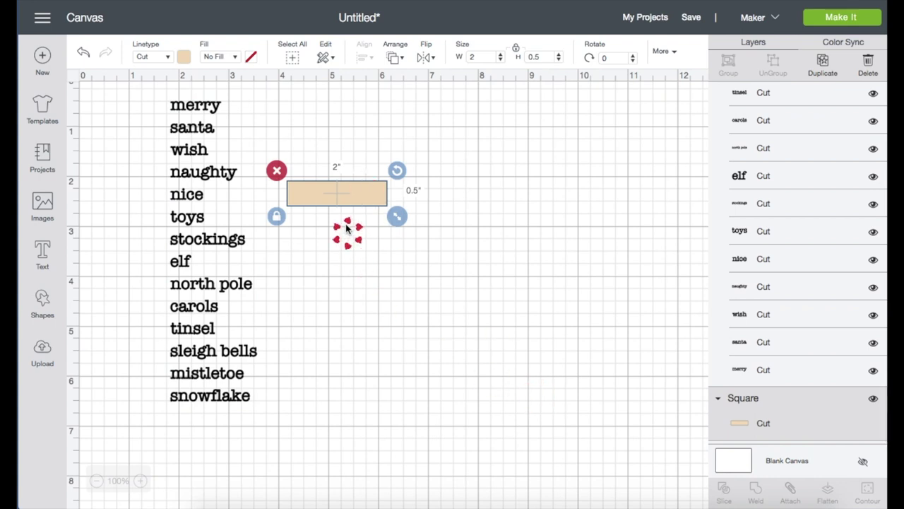
{"action": "left_click", "coordinate": [874, 400]}
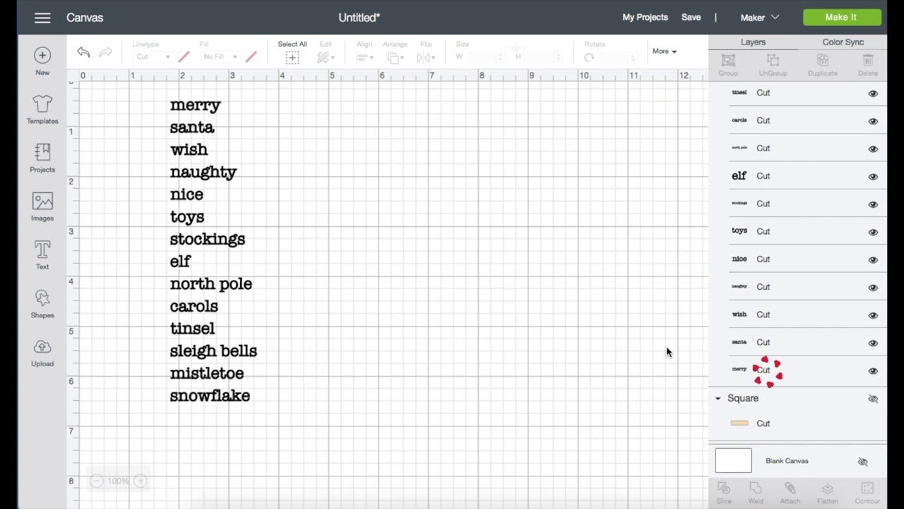
{"action": "left_click", "coordinate": [224, 241]}
{"action": "scroll", "coordinate": [205, 403], "scroll_direction": "up", "scroll_amount": 1}
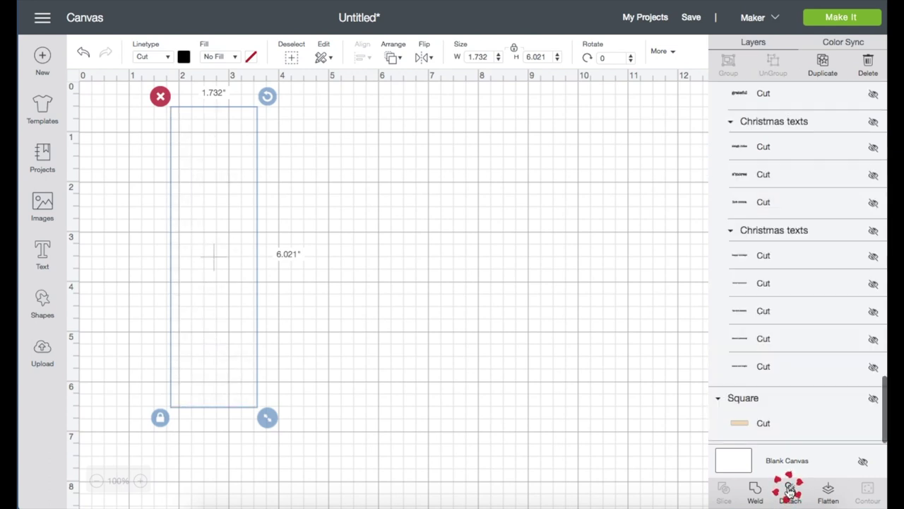
{"action": "left_click", "coordinate": [851, 21]}
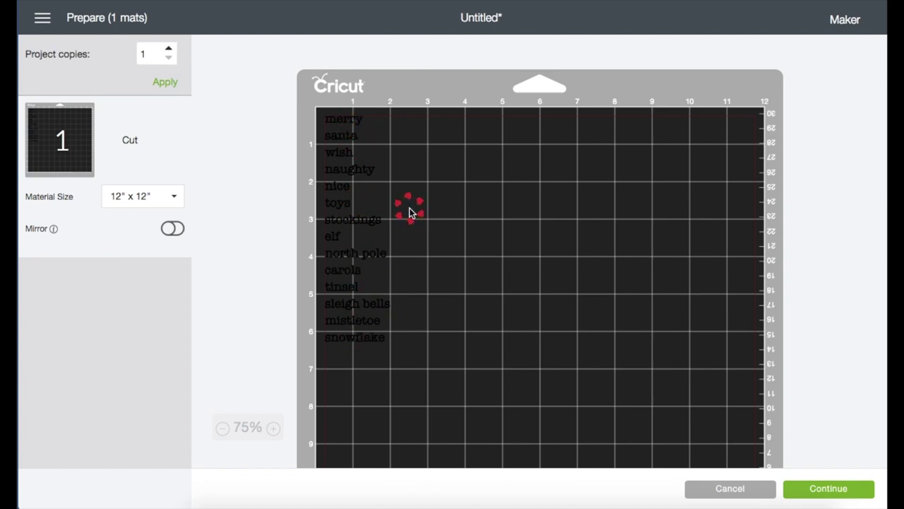
Continue past the mat preview and choose Vinyl with Default cut pressure.
{"action": "left_click", "coordinate": [828, 489]}
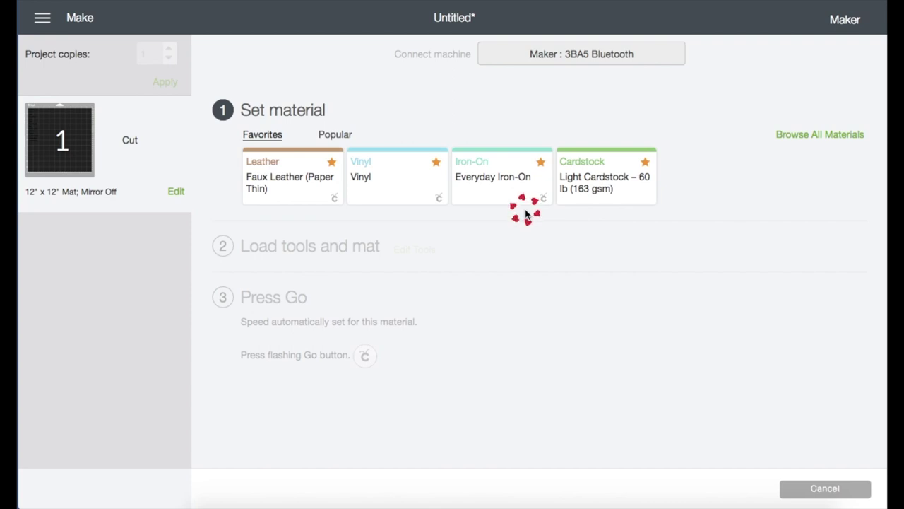
{"action": "left_click", "coordinate": [384, 180]}
{"action": "left_click", "coordinate": [405, 154]}
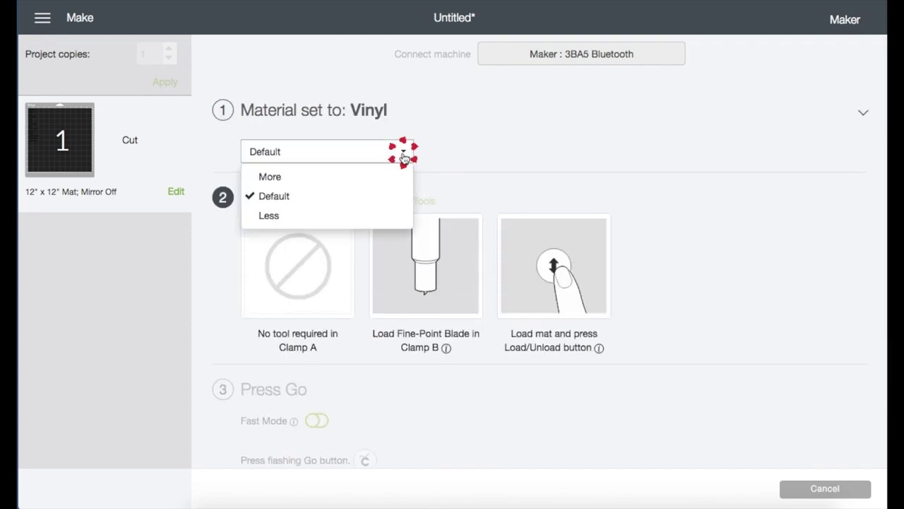
{"action": "left_click", "coordinate": [359, 203]}
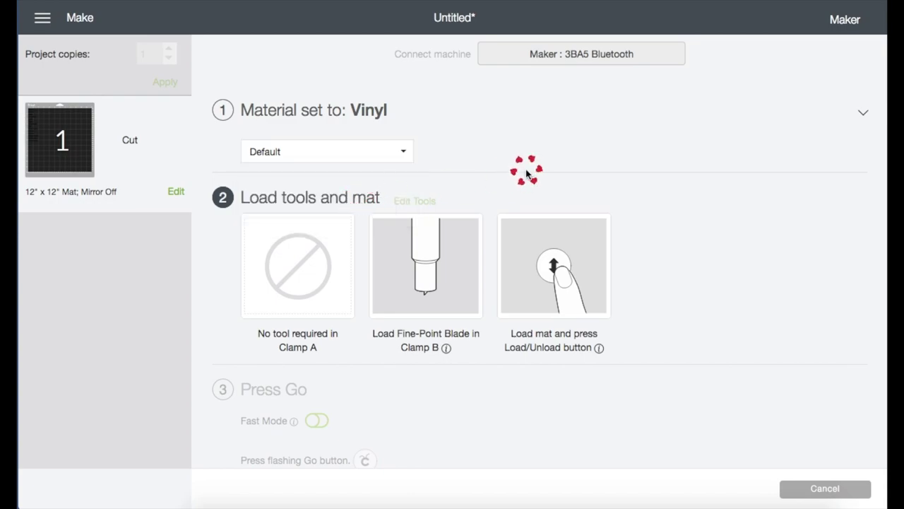